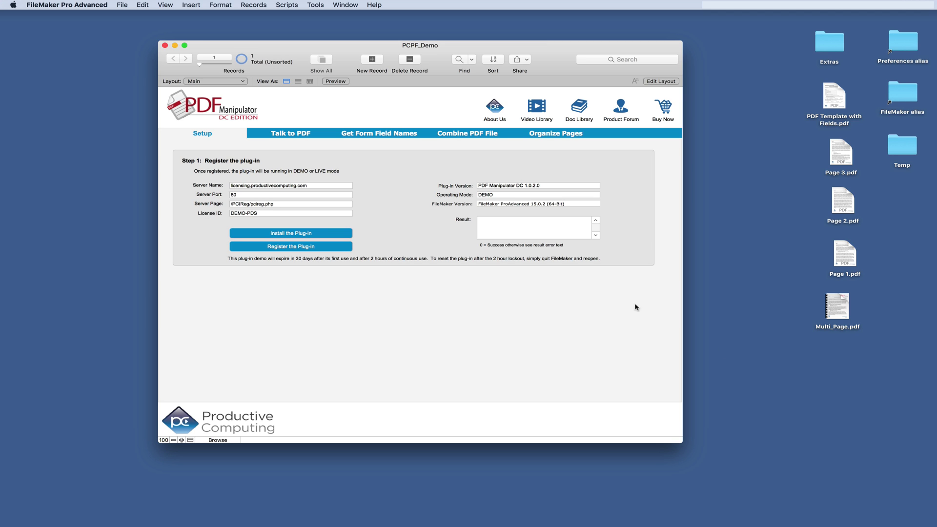
Select Page 1.pdf from the Desktop as the base PDF, open it, and hide Acrobat
{"action": "left_click", "coordinate": [455, 136]}
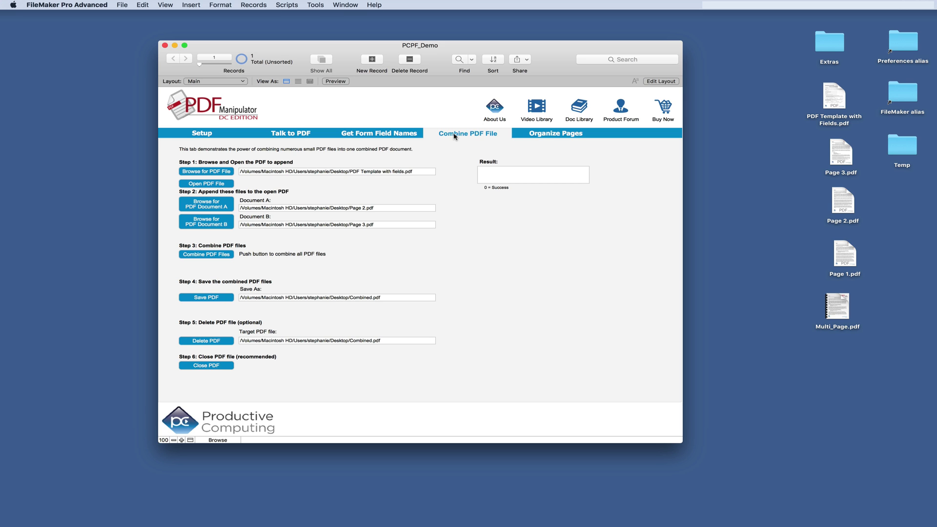
{"action": "left_click", "coordinate": [226, 173]}
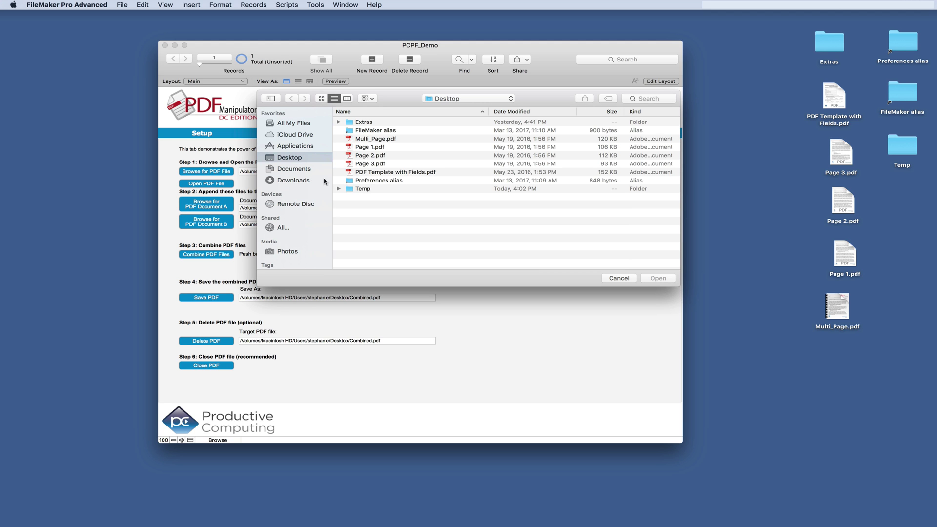
{"action": "left_click", "coordinate": [375, 147]}
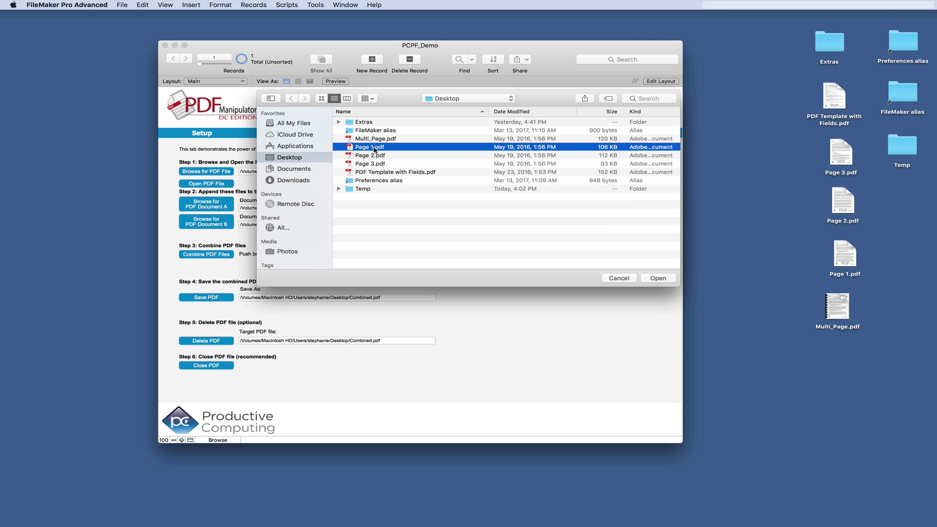
{"action": "left_click", "coordinate": [657, 278]}
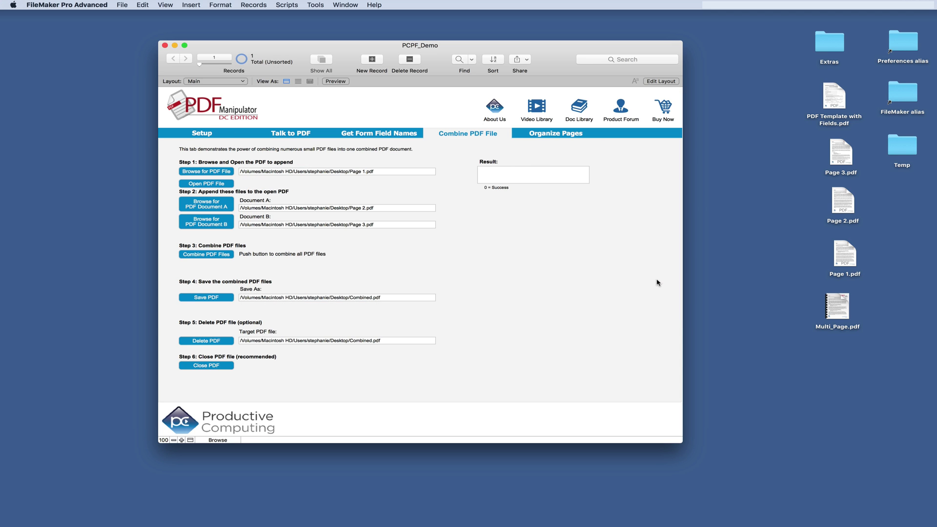
{"action": "left_click", "coordinate": [206, 183]}
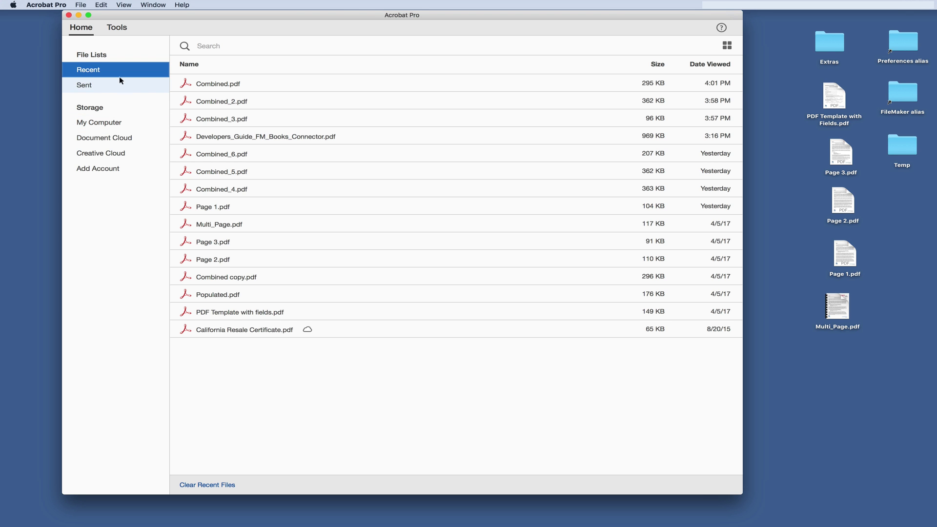
{"action": "left_click", "coordinate": [80, 16]}
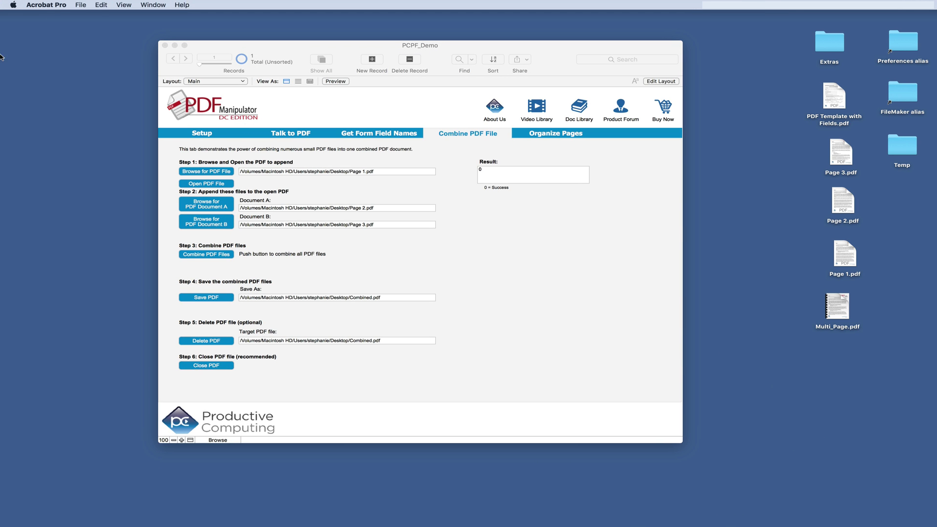
Choose Page 2.pdf as Document A and Page 3.pdf as Document B to append
{"action": "left_click", "coordinate": [202, 207]}
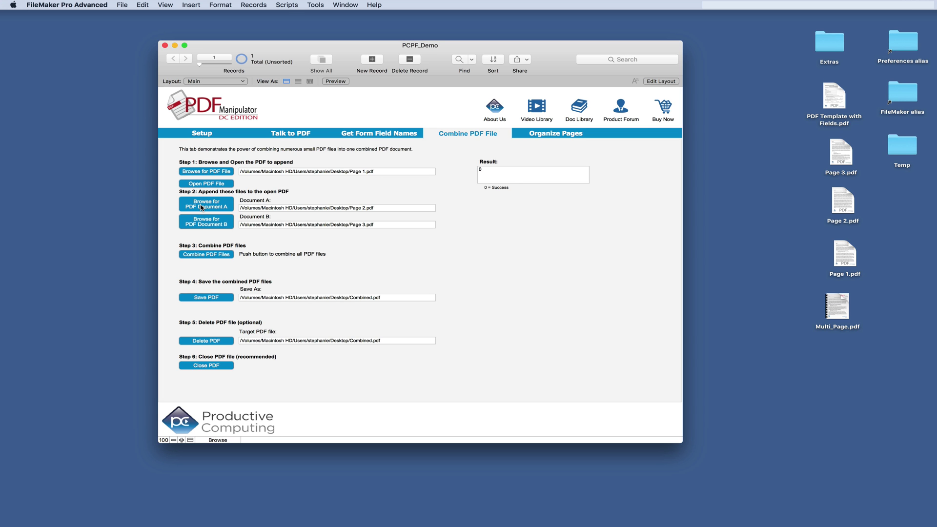
{"action": "left_click", "coordinate": [202, 207]}
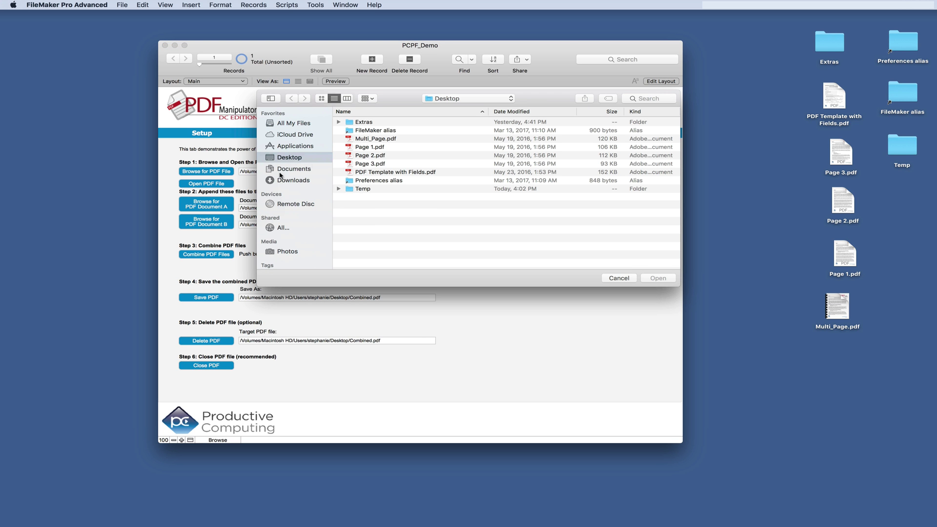
{"action": "left_click", "coordinate": [368, 158]}
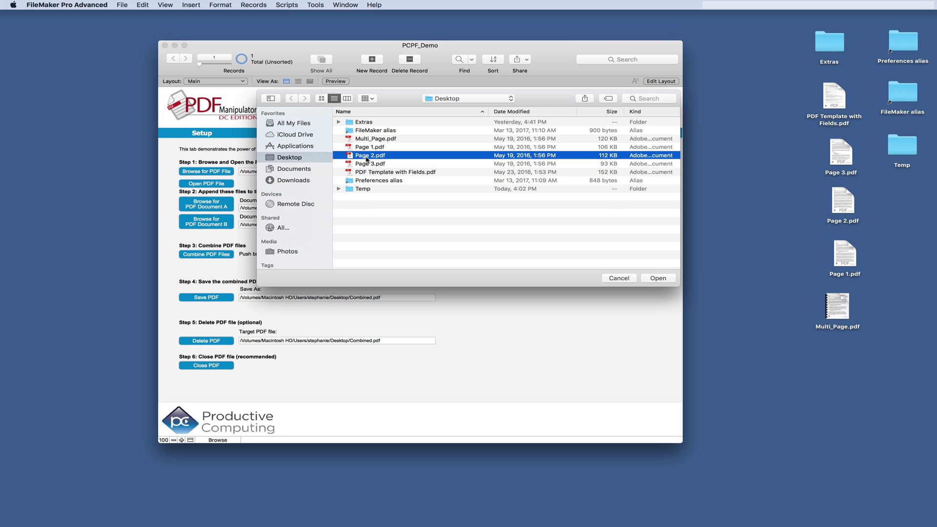
{"action": "left_click", "coordinate": [657, 278]}
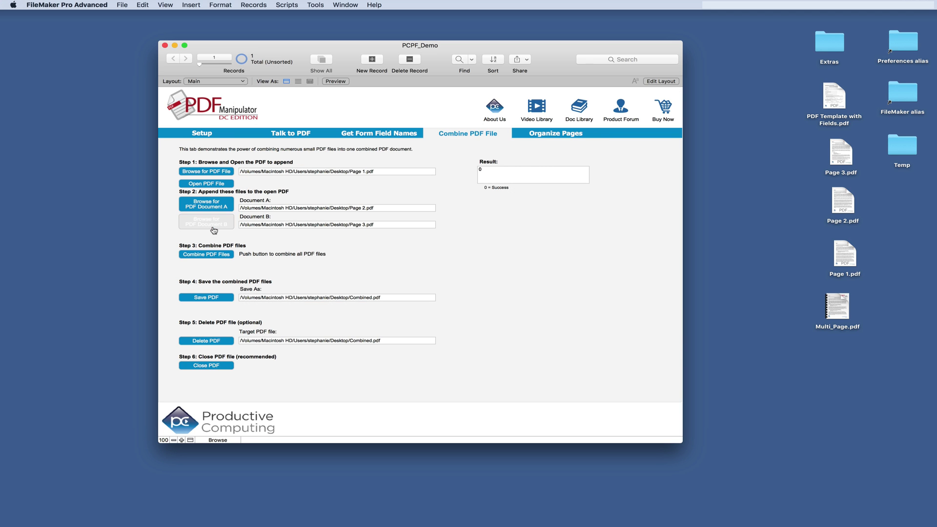
{"action": "left_click", "coordinate": [206, 222]}
{"action": "left_click", "coordinate": [370, 164]}
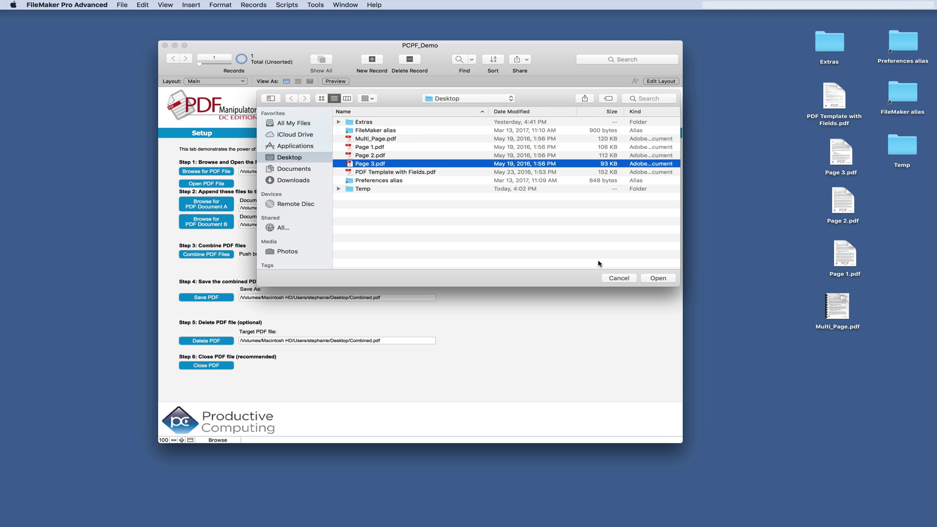
{"action": "left_click", "coordinate": [658, 278]}
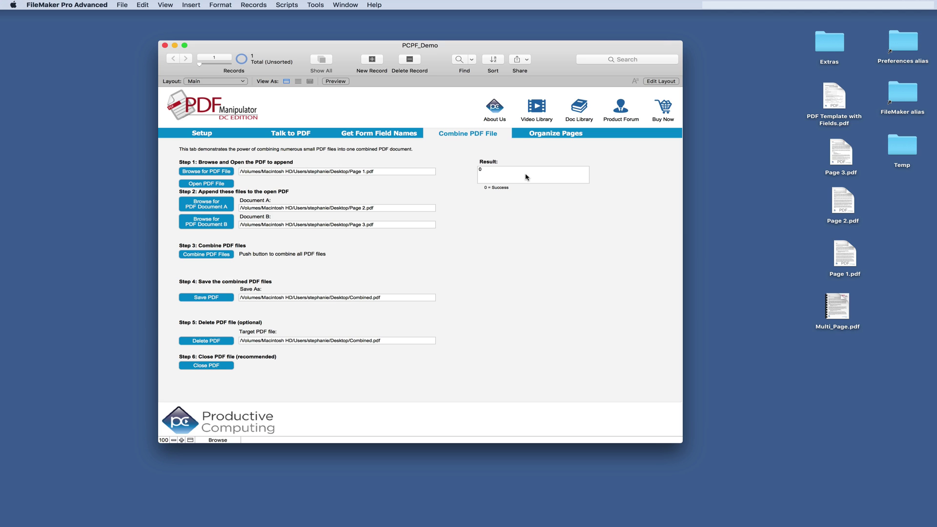
Save Combined.pdf to the Desktop, then page through its three pages in Acrobat and close it
{"action": "left_click", "coordinate": [217, 298]}
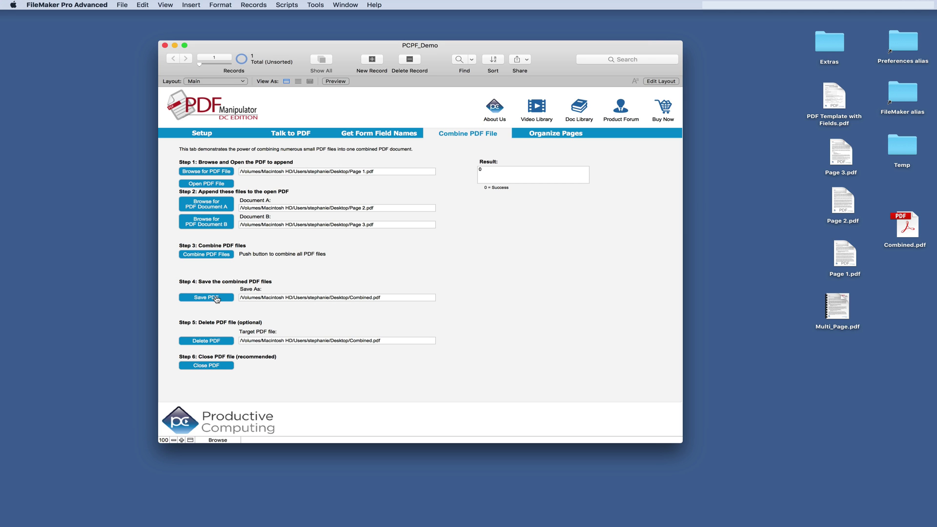
{"action": "mouse_move", "coordinate": [905, 227]}
{"action": "left_mouse_down"}
{"action": "mouse_move", "coordinate": [835, 370]}
{"action": "mouse_move", "coordinate": [836, 352]}
{"action": "left_mouse_up"}
{"action": "double_click", "coordinate": [840, 359]}
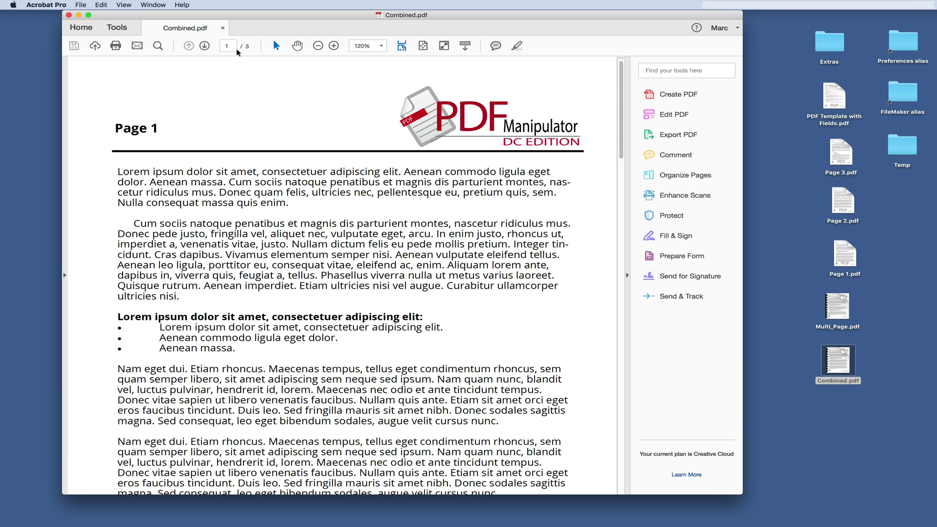
{"action": "left_click", "coordinate": [205, 46]}
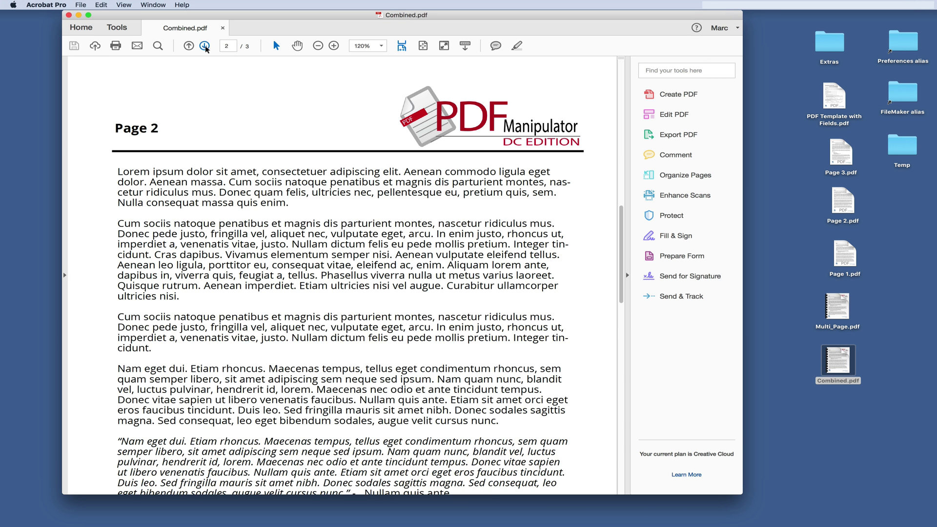
{"action": "left_click", "coordinate": [206, 47]}
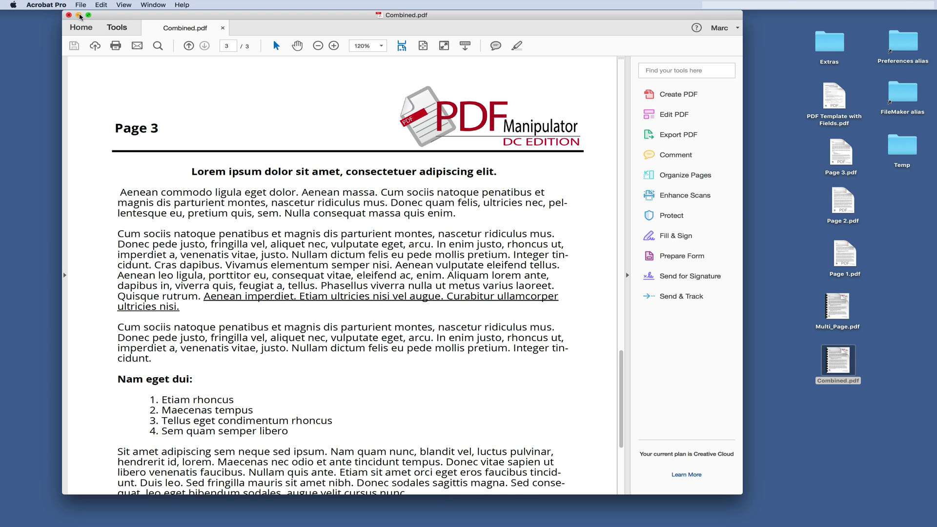
{"action": "key", "text": "super+h"}
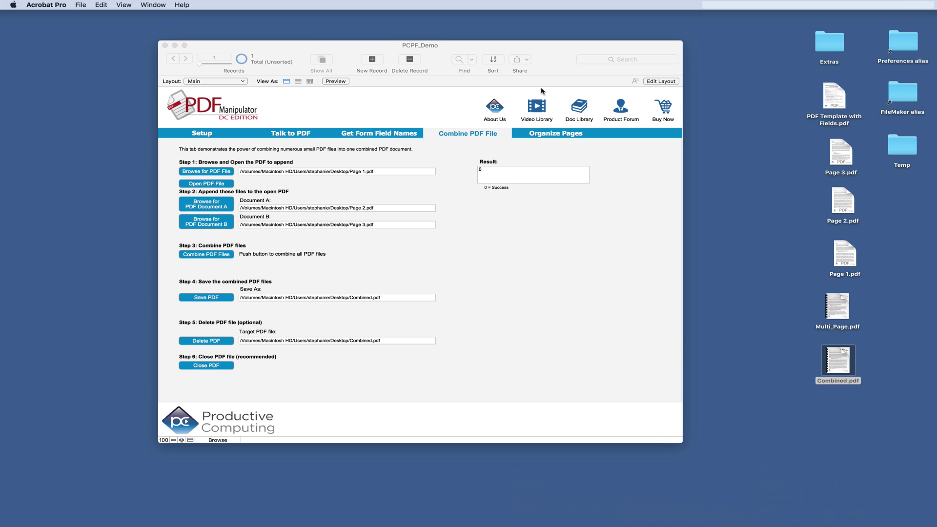
Duplicate Combined.pdf on the Desktop and point the target path at Combined copy.pdf
{"action": "mouse_move", "coordinate": [837, 360]}
{"action": "right_click", "coordinate": [841, 351]}
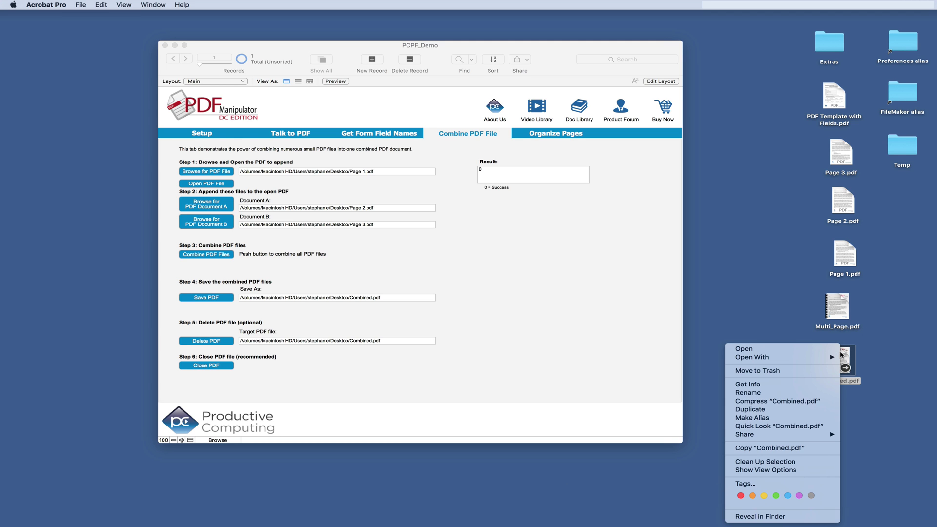
{"action": "left_click", "coordinate": [769, 410]}
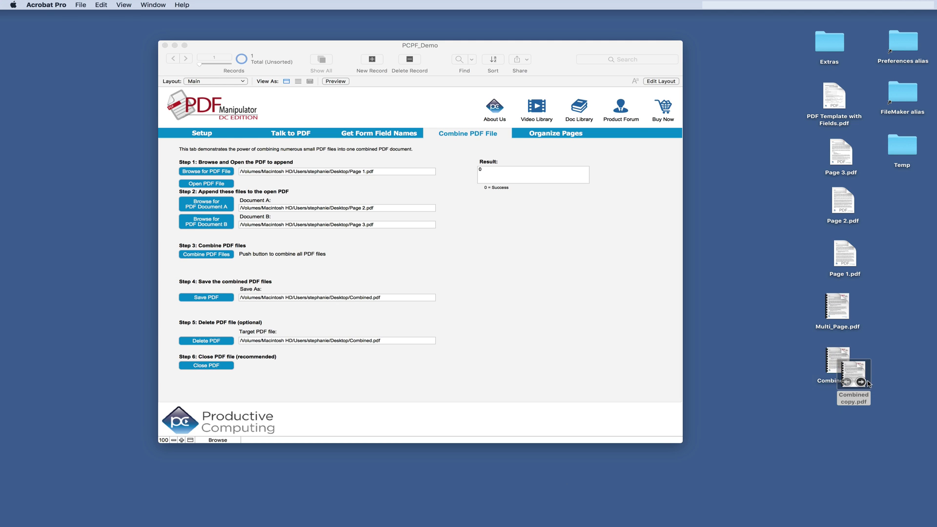
{"action": "left_click_drag", "start_coordinate": [854, 373], "coordinate": [774, 362]}
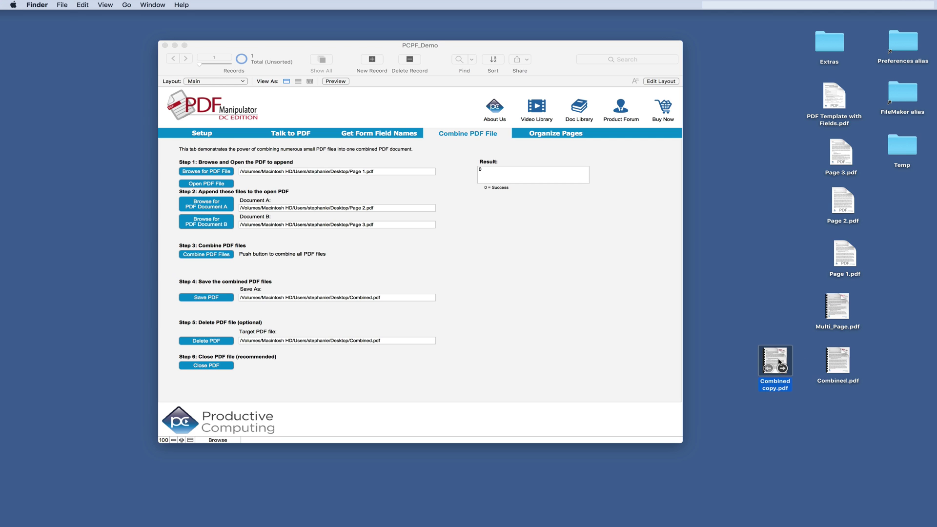
{"action": "left_click", "coordinate": [377, 340]}
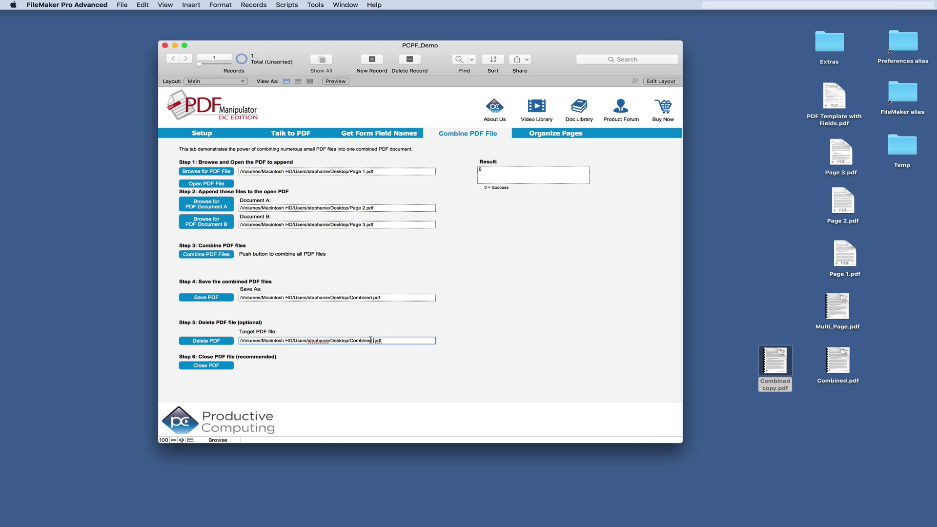
{"action": "type", "text": "copy"}
Delete Combined copy.pdf from the Desktop and close the open PDF
{"action": "left_click", "coordinate": [387, 368]}
{"action": "left_click", "coordinate": [206, 340]}
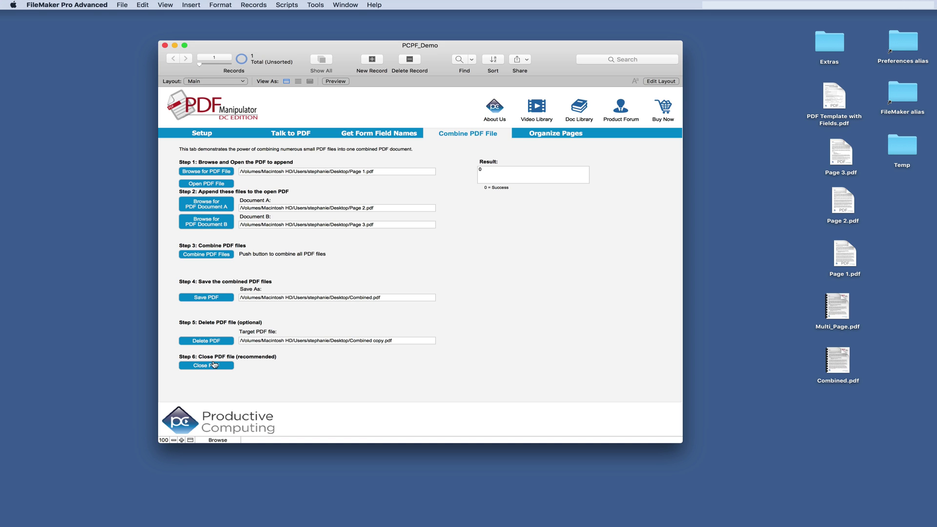
{"action": "left_click", "coordinate": [216, 366]}
On Organize Pages, select Combined.pdf as the PDF to edit and open it
{"action": "left_click", "coordinate": [555, 134]}
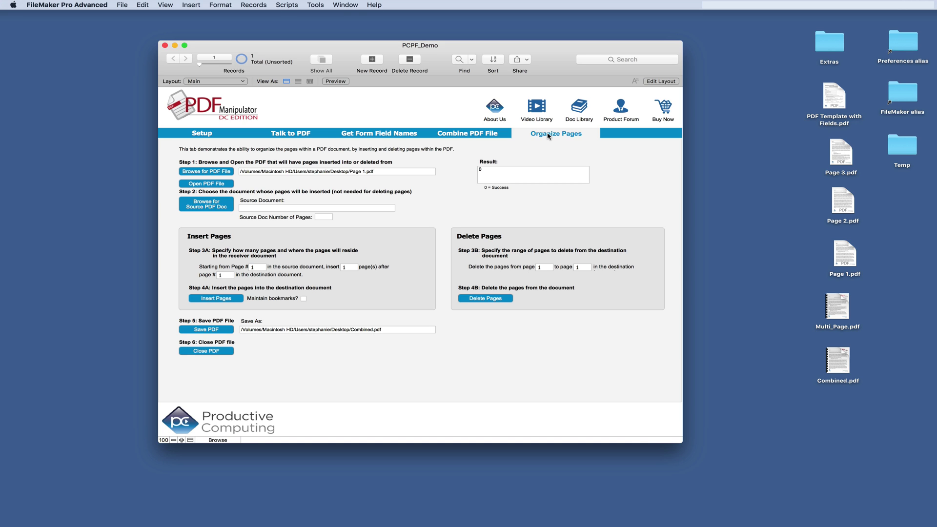
{"action": "left_click", "coordinate": [207, 171]}
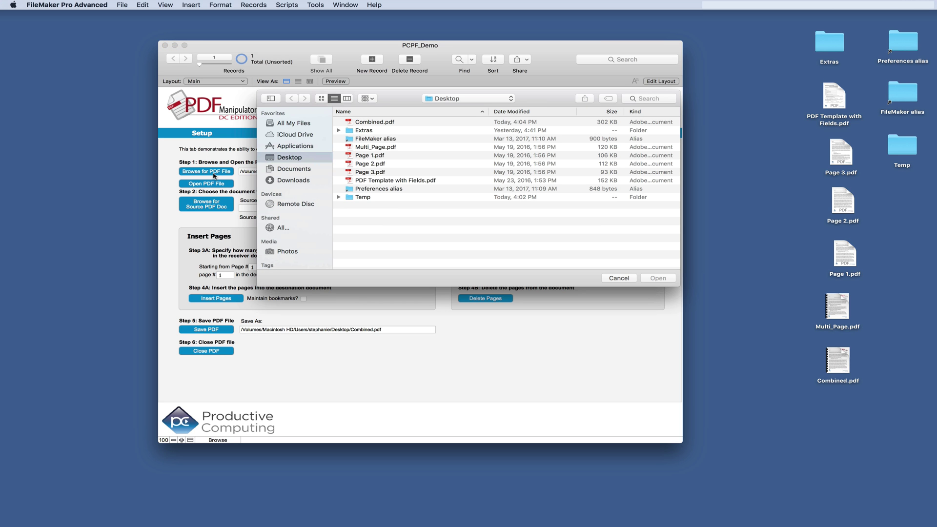
{"action": "left_click", "coordinate": [384, 122]}
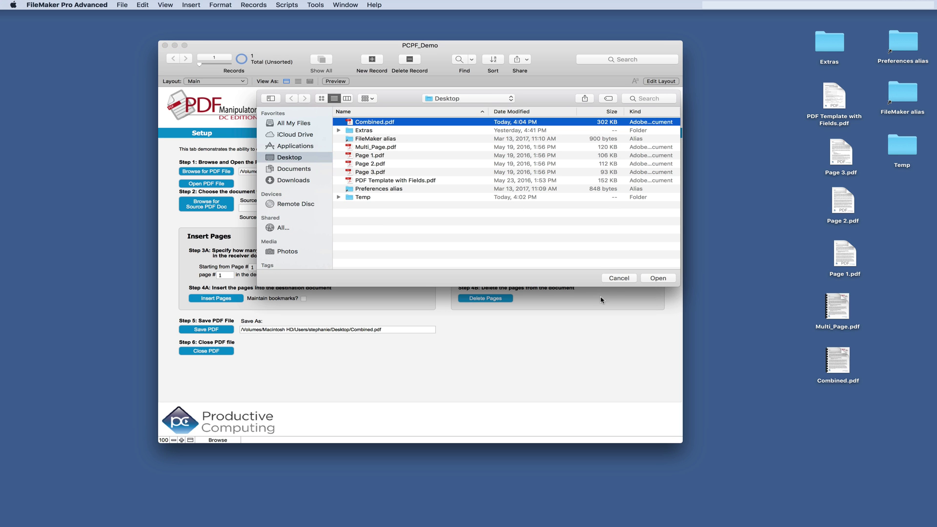
{"action": "left_click", "coordinate": [658, 278]}
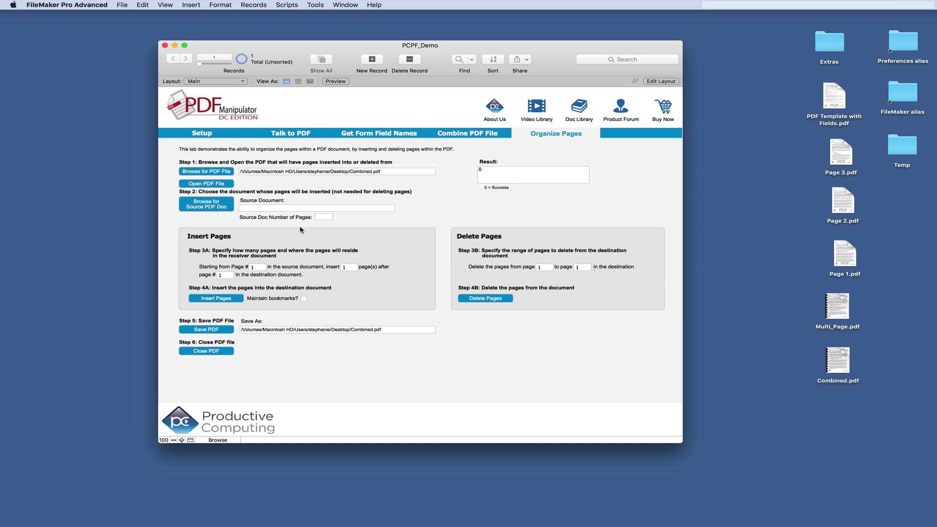
{"action": "left_click", "coordinate": [206, 183]}
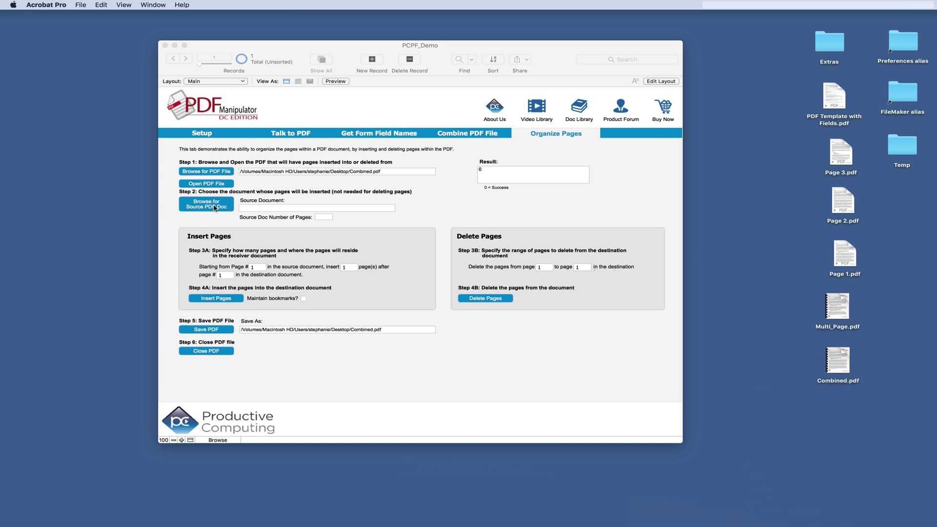
Choose Page 1.pdf from the Desktop as the source document and dismiss the Acrobat view
{"action": "left_click", "coordinate": [214, 207]}
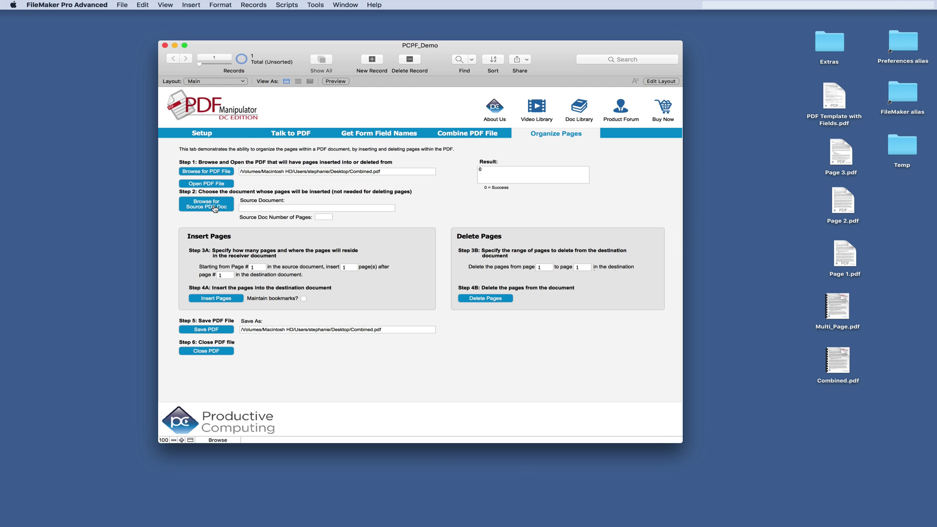
{"action": "left_click", "coordinate": [214, 207]}
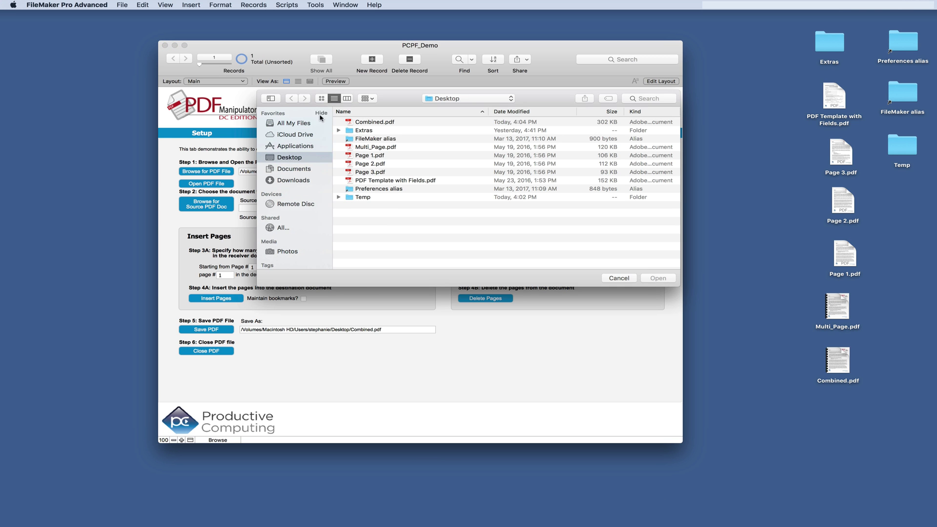
{"action": "left_click", "coordinate": [373, 156]}
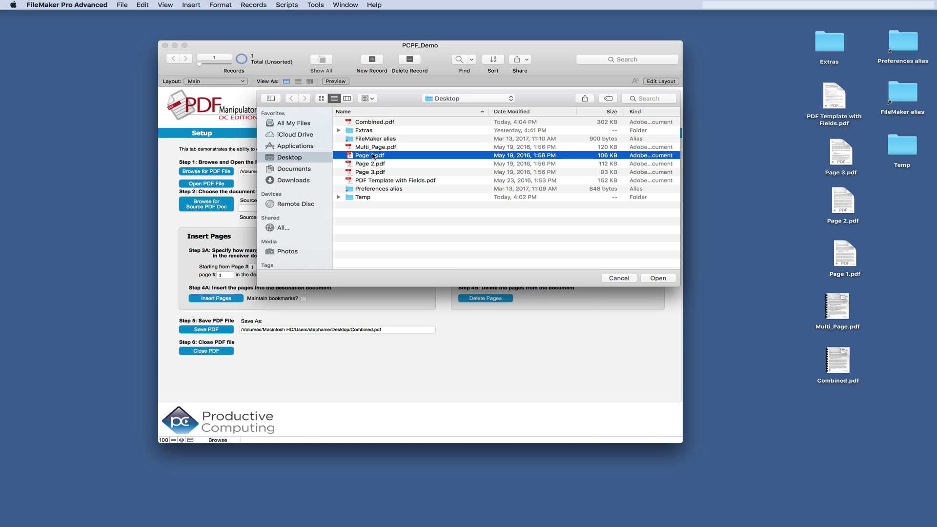
{"action": "left_click", "coordinate": [658, 278]}
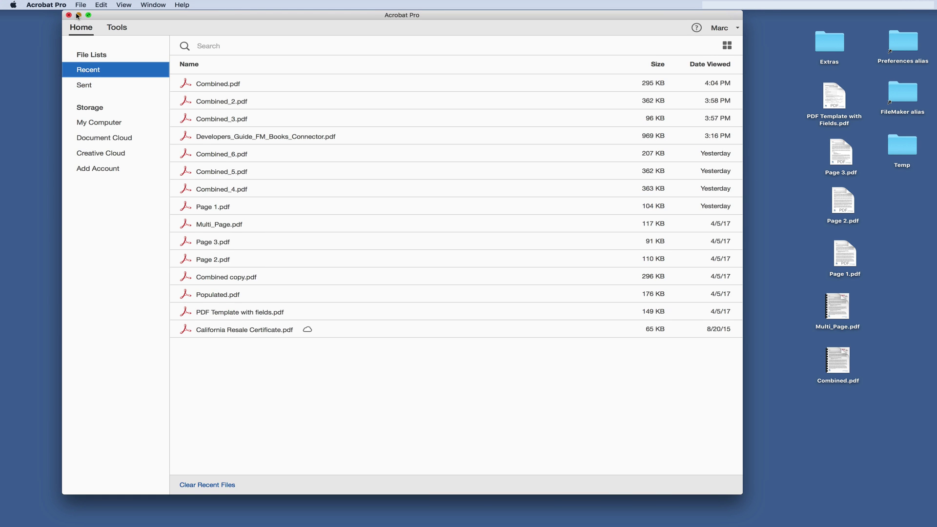
{"action": "left_click", "coordinate": [69, 16]}
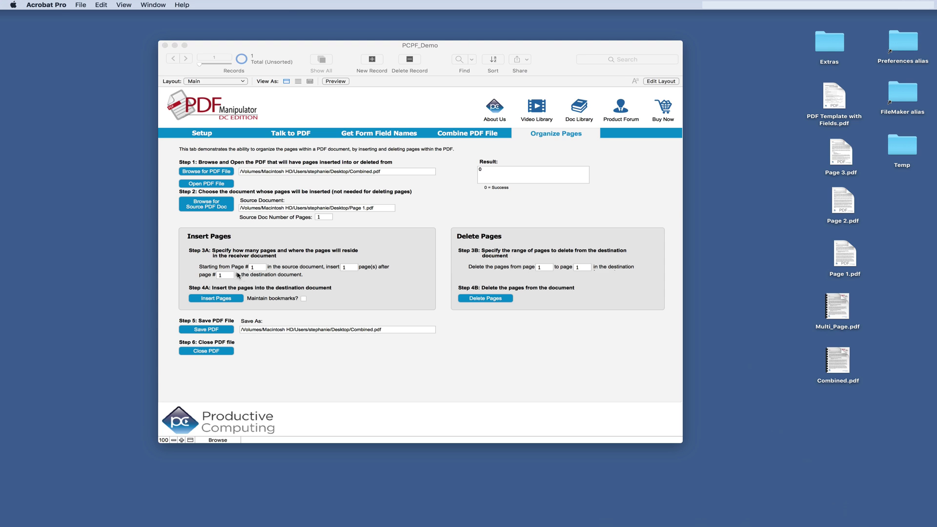
Insert the source page after page 3 and save the result as Combined_2.pdf
{"action": "left_click", "coordinate": [225, 275]}
{"action": "left_click", "coordinate": [225, 276]}
{"action": "type", "text": "3"}
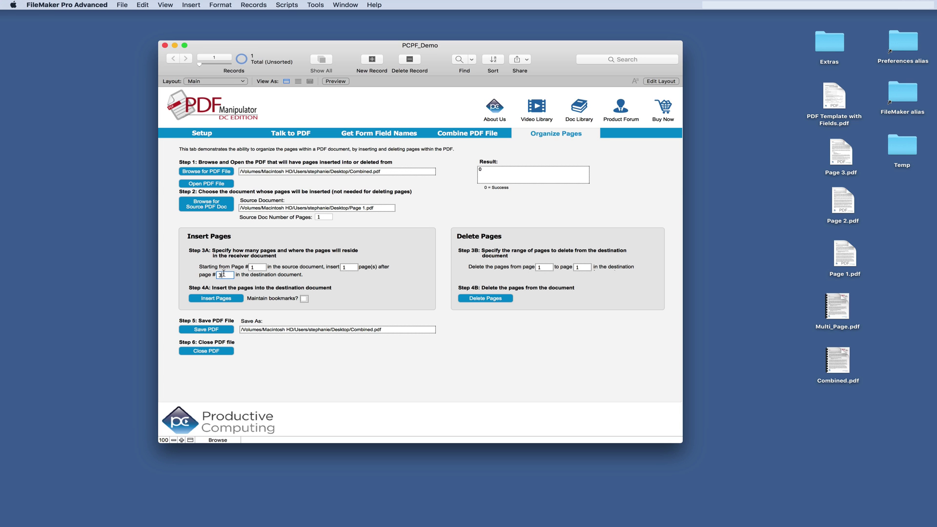
{"action": "left_click", "coordinate": [216, 298]}
{"action": "left_click", "coordinate": [374, 329]}
{"action": "type", "text": "_2"}
{"action": "left_click", "coordinate": [234, 332]}
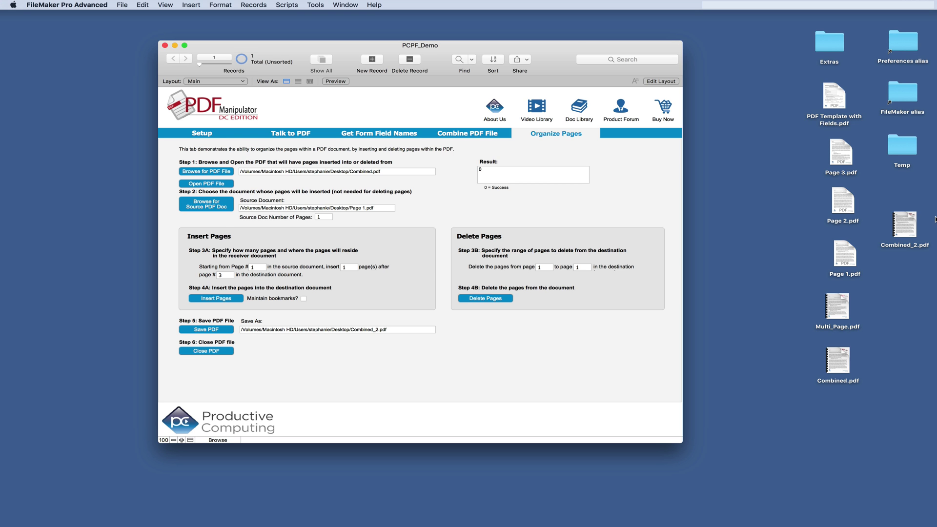
View Combined_2.pdf in Acrobat through page 4, then close it
{"action": "double_click", "coordinate": [904, 225]}
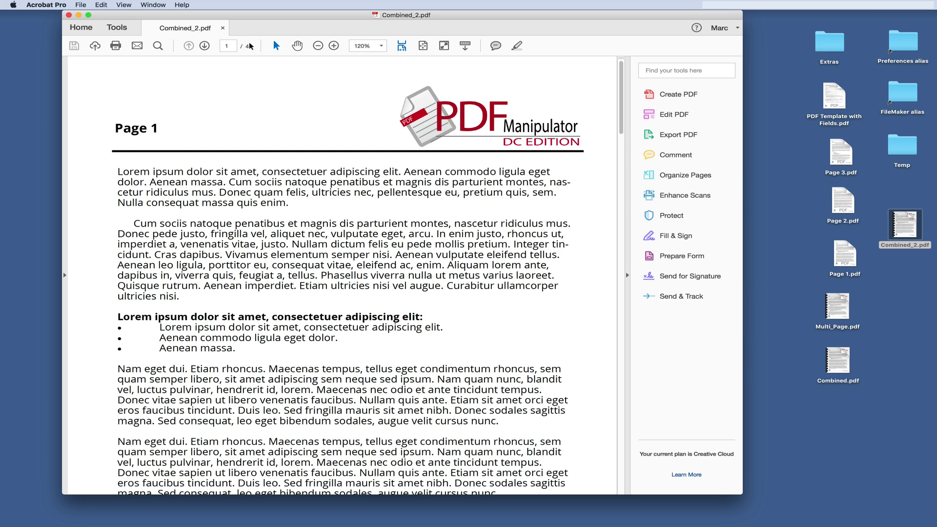
{"action": "left_click", "coordinate": [205, 46]}
{"action": "left_click", "coordinate": [206, 46]}
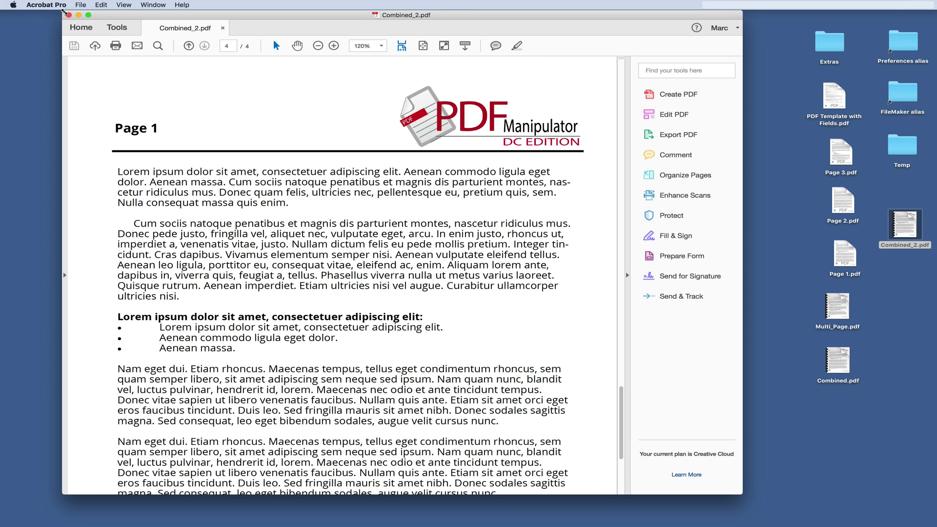
{"action": "left_click", "coordinate": [70, 16]}
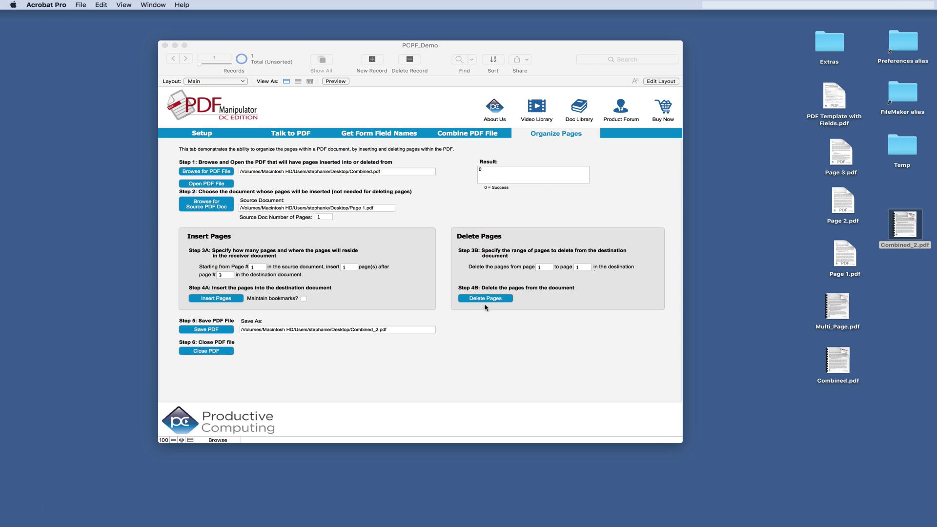
Select Combined_2.pdf as the PDF to edit, open it, and hide Acrobat
{"action": "left_click", "coordinate": [207, 171]}
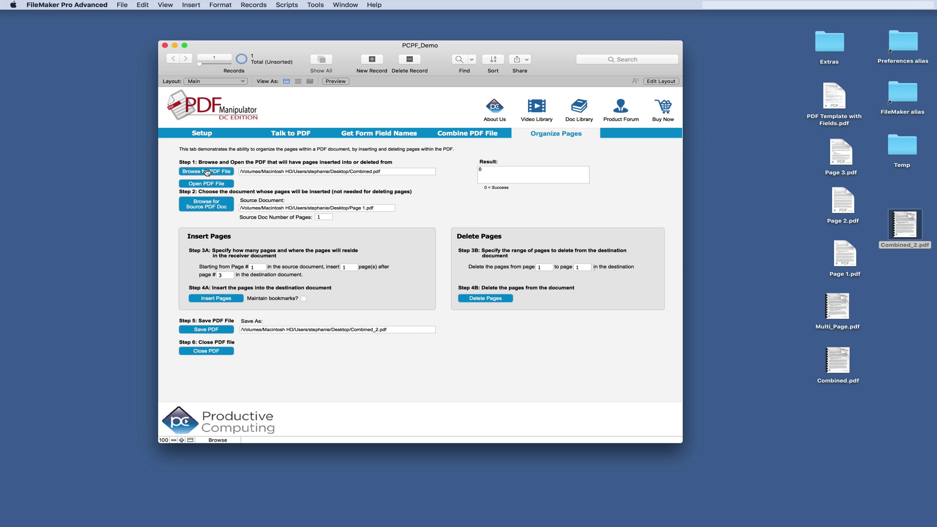
{"action": "left_click", "coordinate": [207, 172]}
{"action": "left_click", "coordinate": [374, 122]}
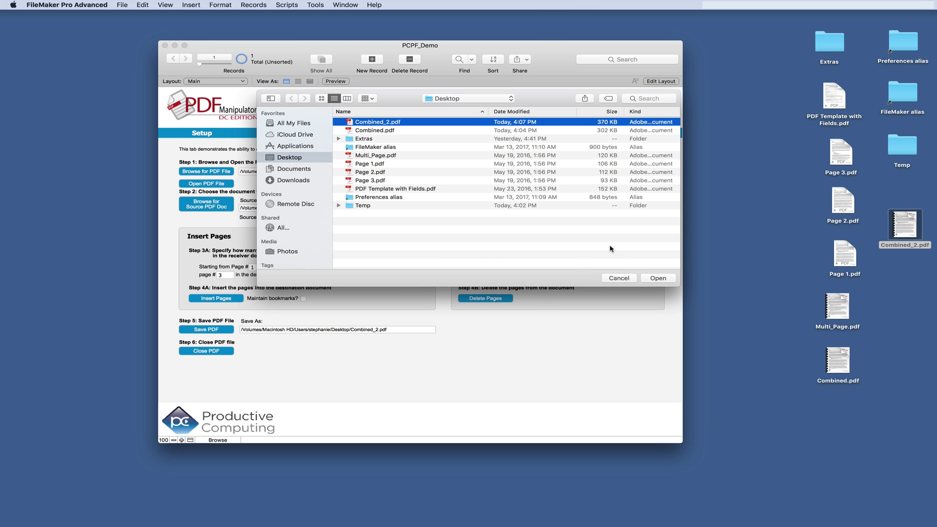
{"action": "left_click", "coordinate": [657, 278]}
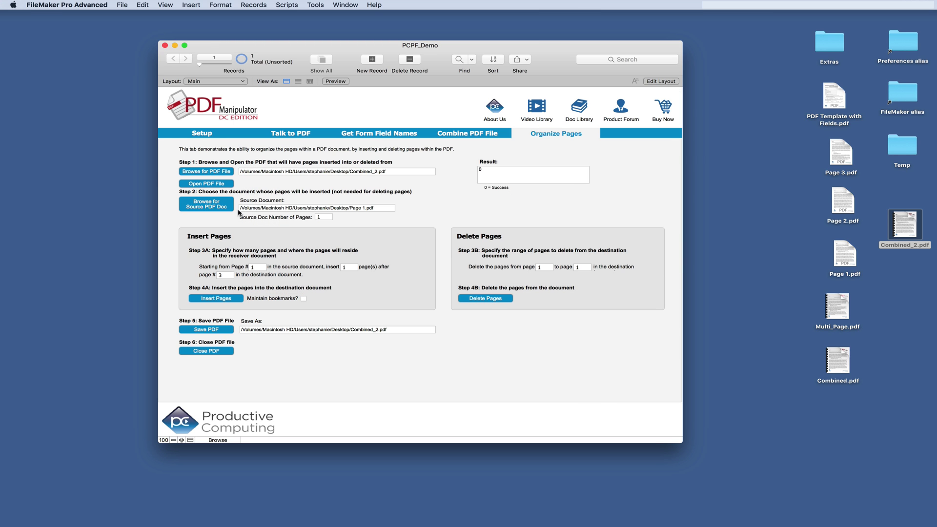
{"action": "left_click", "coordinate": [205, 184]}
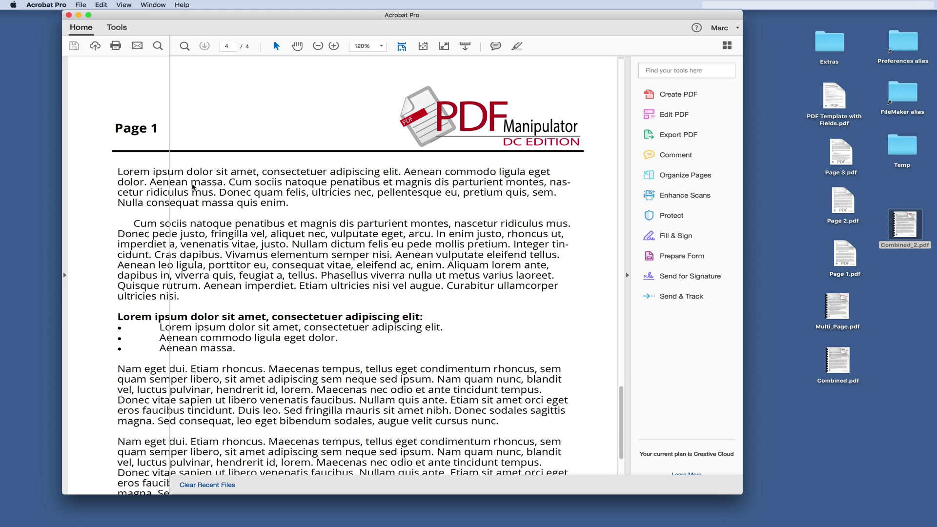
{"action": "left_click", "coordinate": [69, 14]}
{"action": "left_click", "coordinate": [70, 15]}
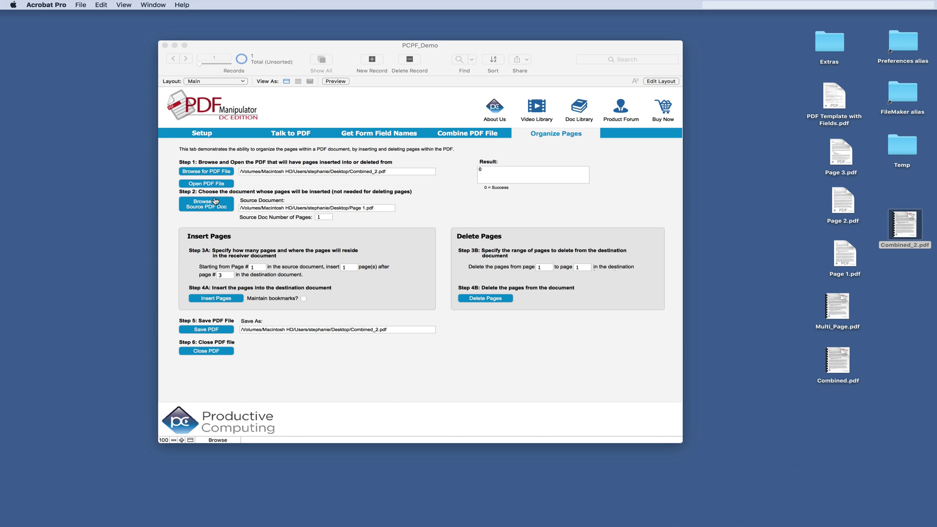
Set the page range to 2 through 3 and delete those pages
{"action": "left_click", "coordinate": [543, 269]}
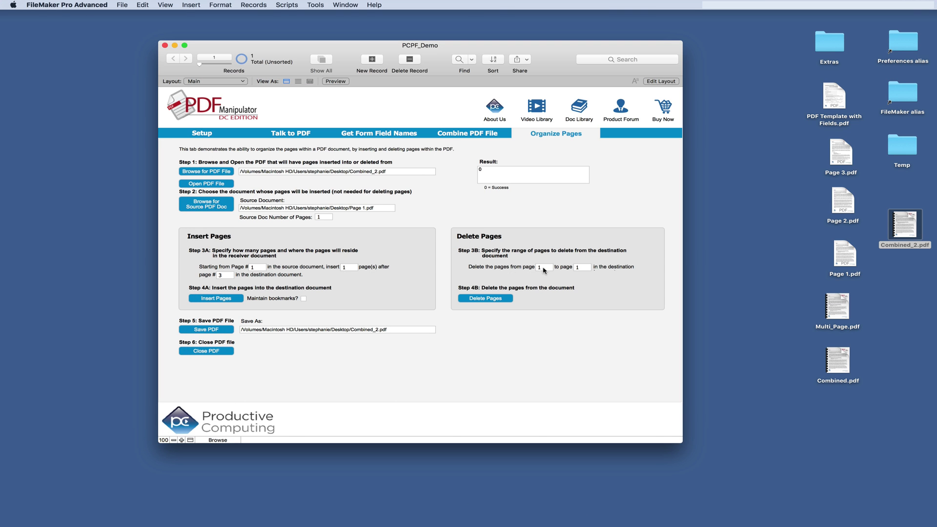
{"action": "key", "text": "BackSpace"}
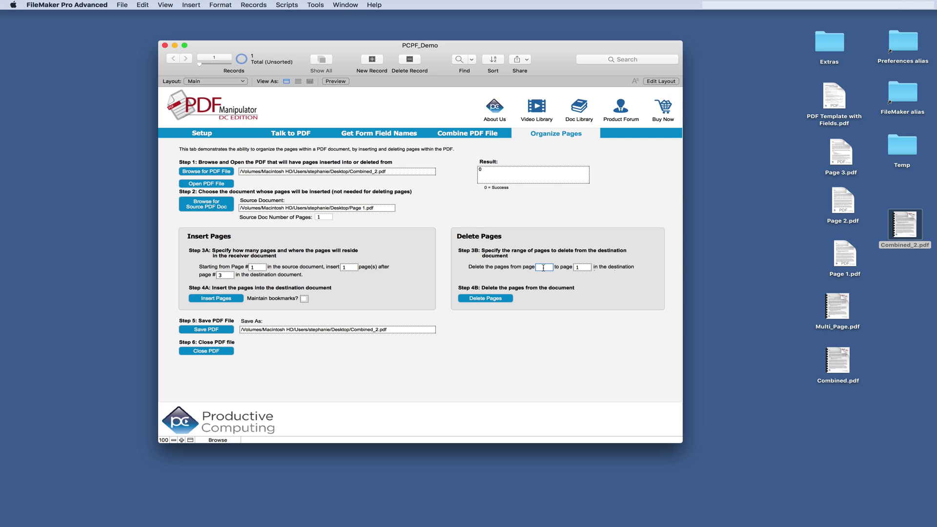
{"action": "type", "text": "3"}
{"action": "left_click", "coordinate": [582, 267]}
{"action": "key", "text": "BackSpace"}
{"action": "type", "text": "3"}
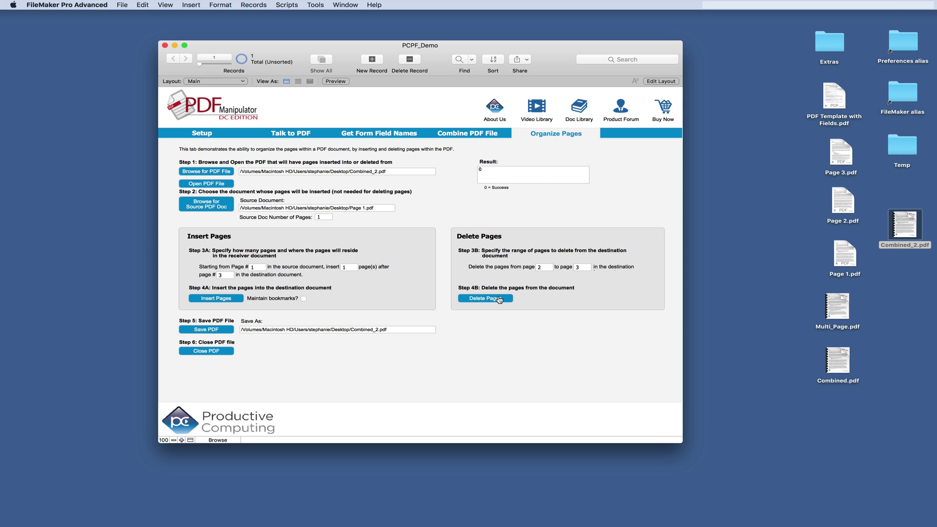
{"action": "left_click", "coordinate": [500, 299]}
Save the trimmed PDF as Combined_3.pdf and close it
{"action": "left_click", "coordinate": [376, 330]}
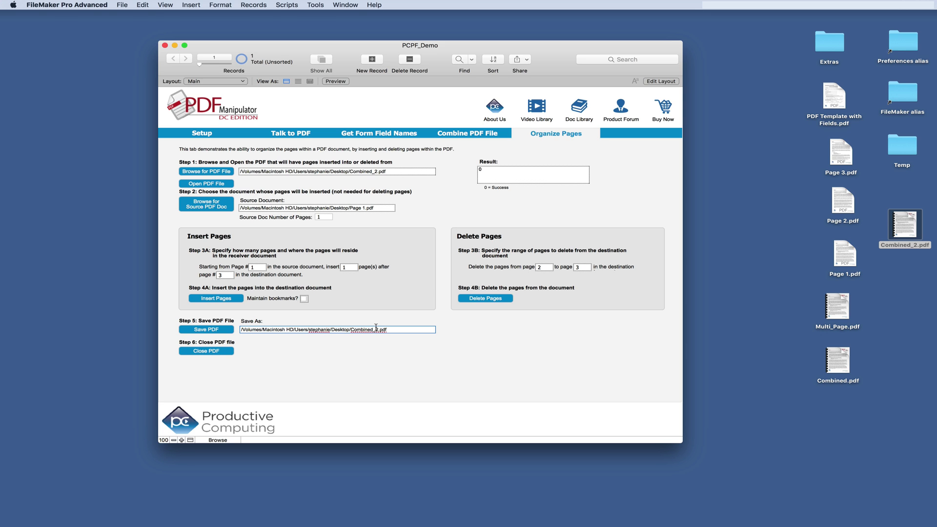
{"action": "key", "text": "BackSpace"}
{"action": "type", "text": "3"}
{"action": "left_click", "coordinate": [213, 330]}
{"action": "left_click", "coordinate": [206, 352]}
Page through Combined_3.pdf in Acrobat to confirm it now has two pages
{"action": "double_click", "coordinate": [904, 273]}
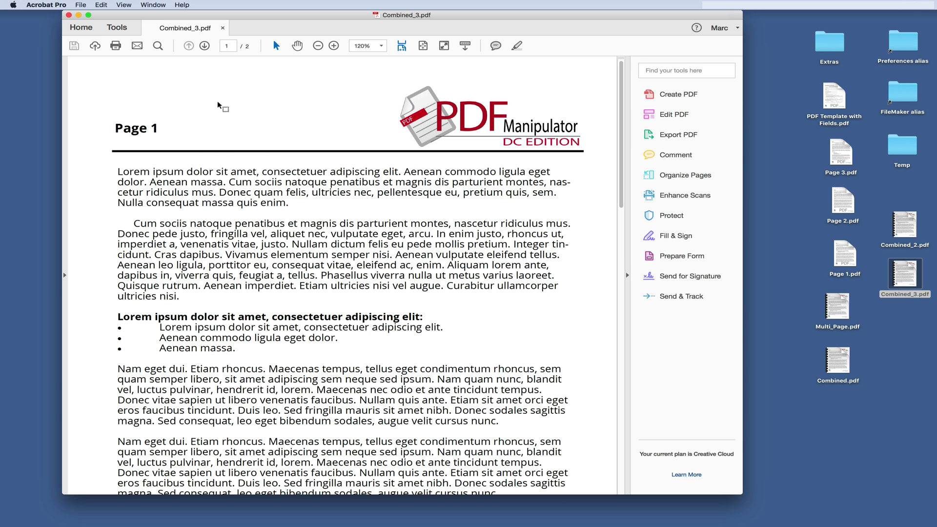
{"action": "left_click", "coordinate": [205, 45]}
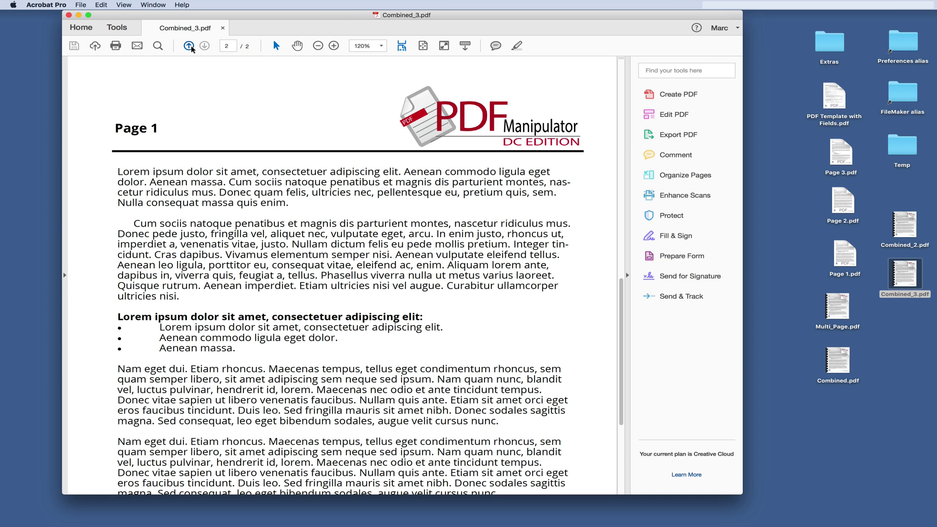
{"action": "left_click", "coordinate": [189, 45]}
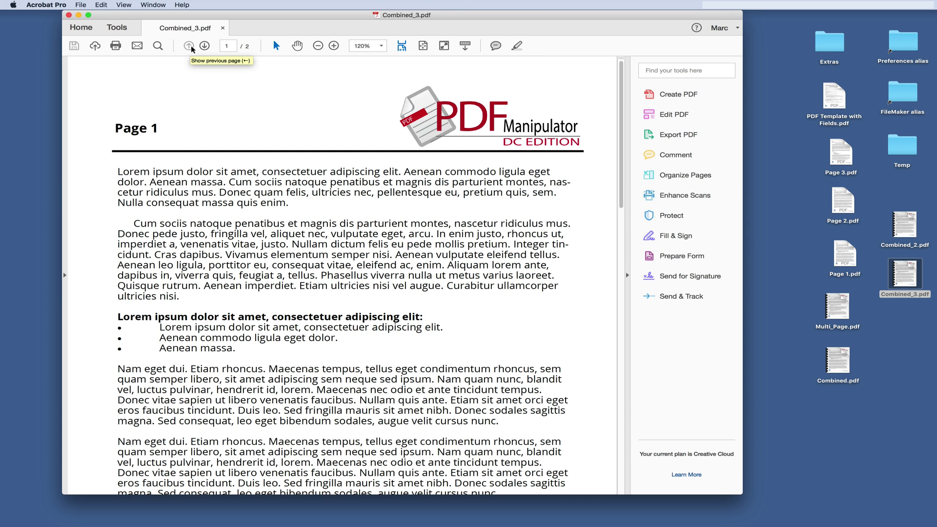
{"action": "key", "text": "super+w"}
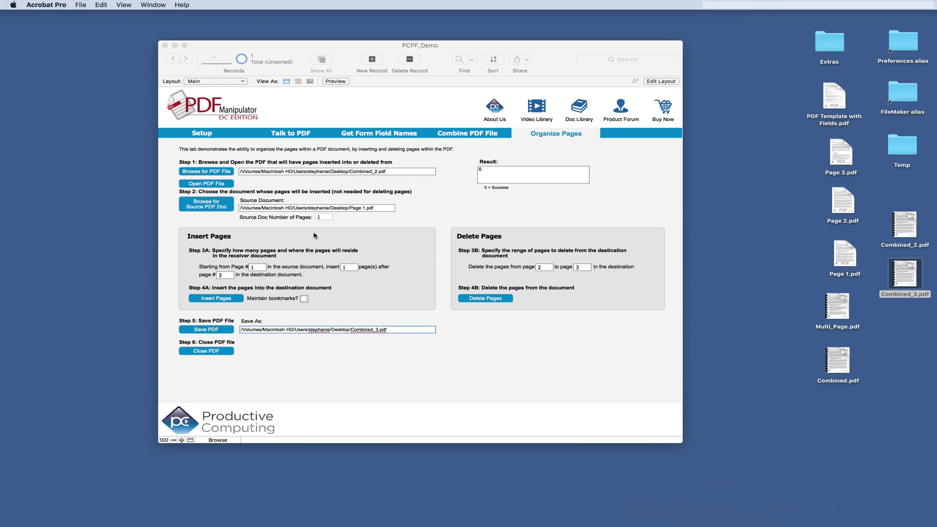